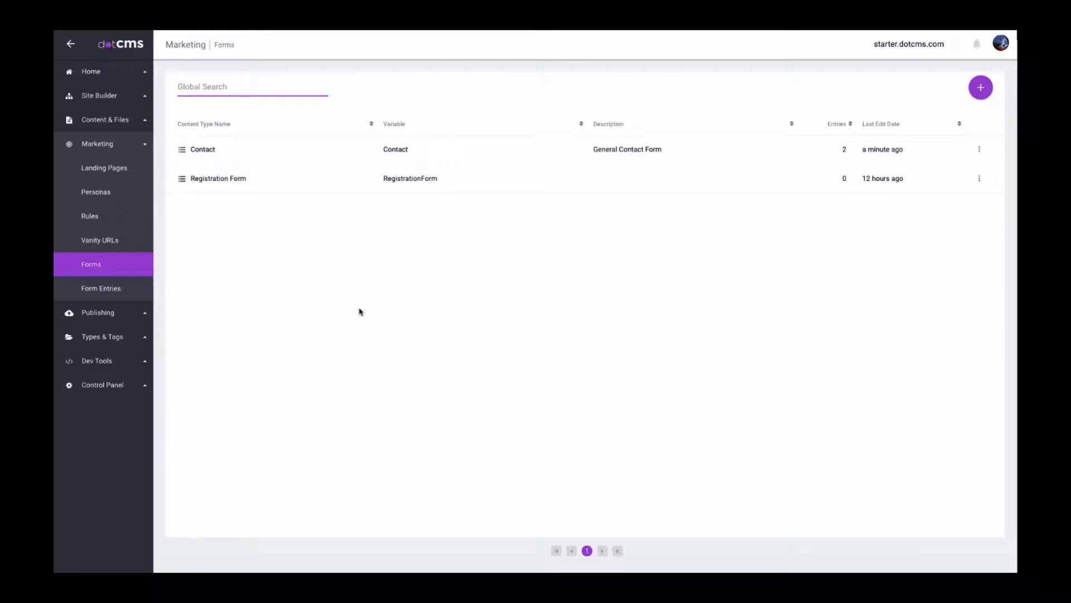
Open the Contact form's field list and check the First Name field settings without changes.
click(210, 155)
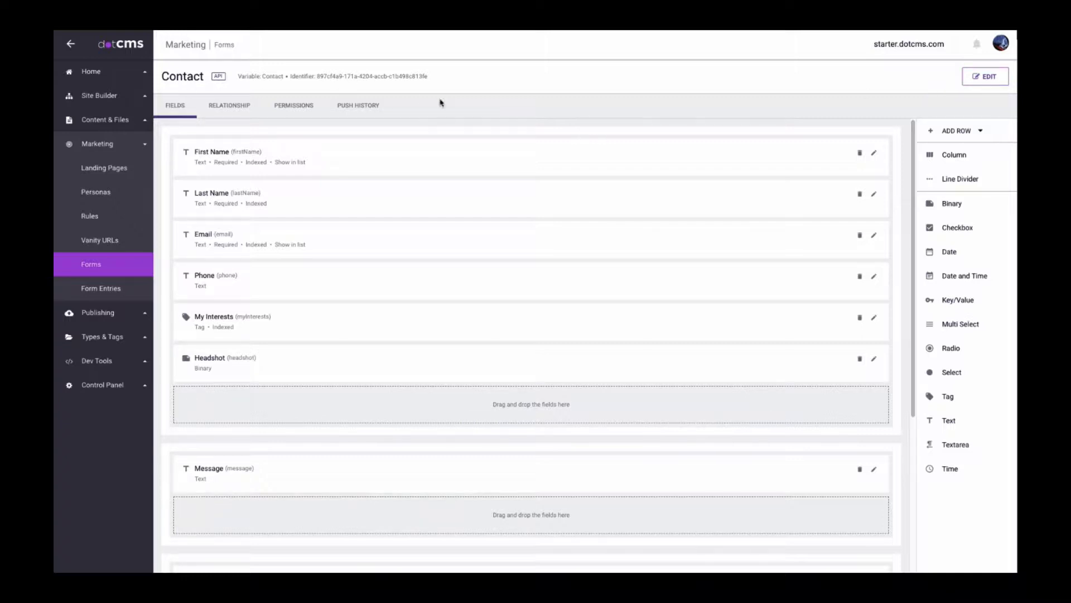
click(434, 156)
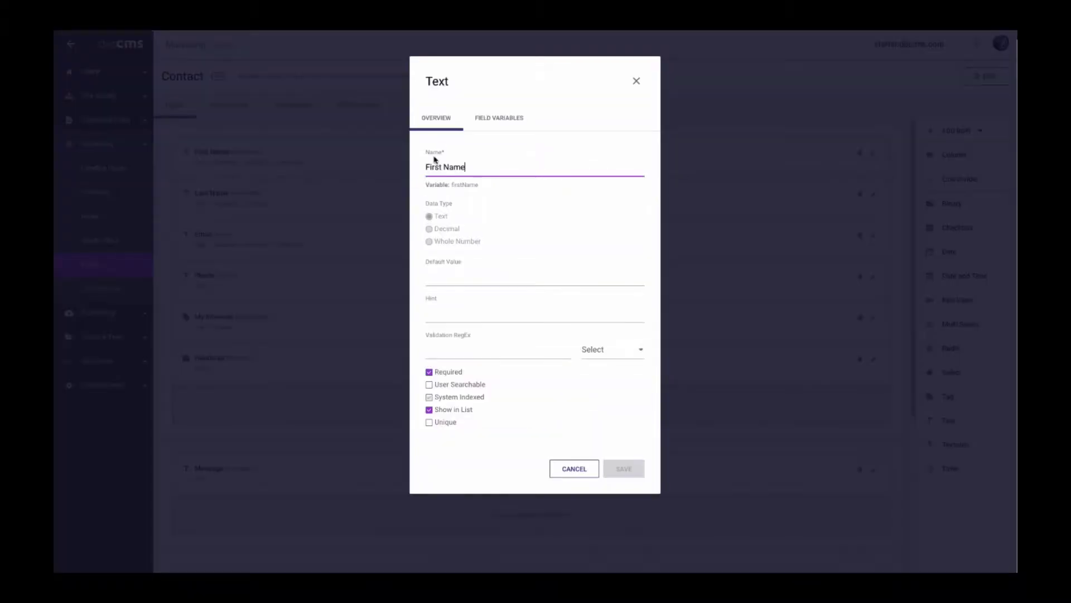
key(Escape)
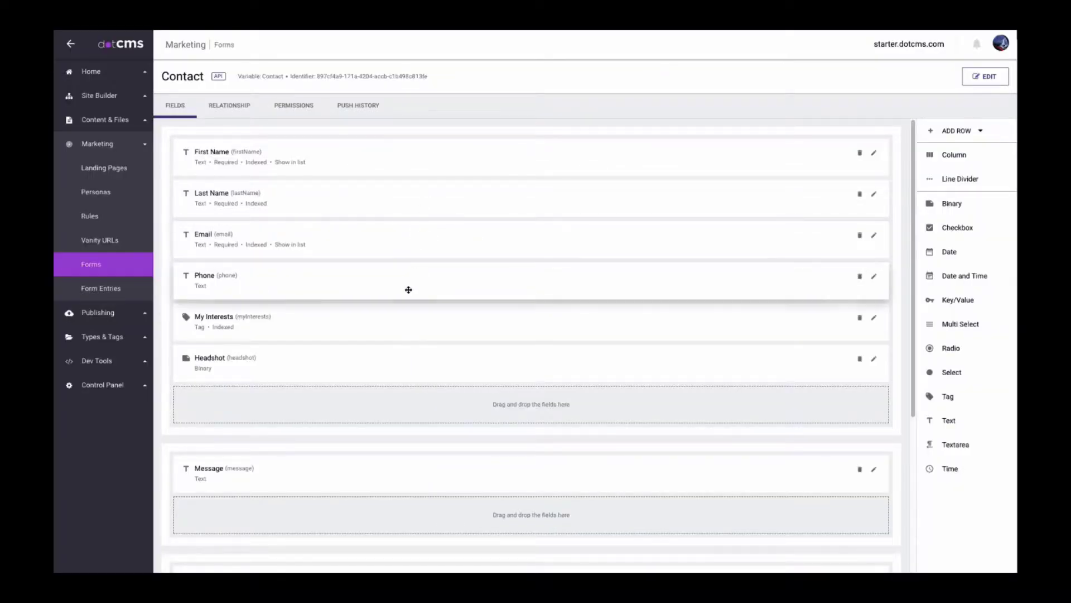
Move the Phone field above Email, then check the Headshot field settings.
drag(408, 289, 442, 267)
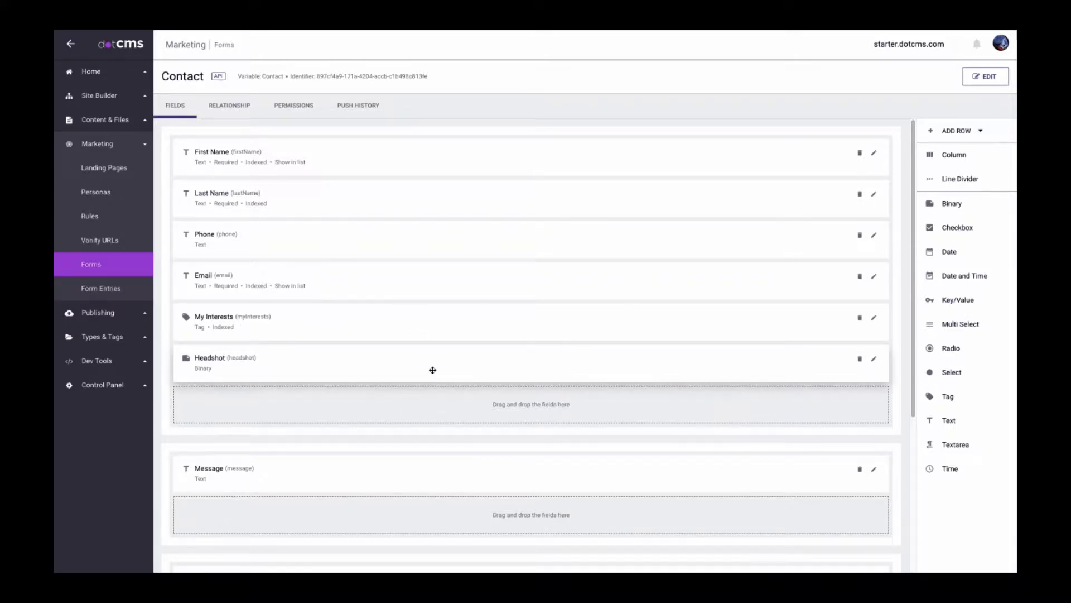
click(484, 364)
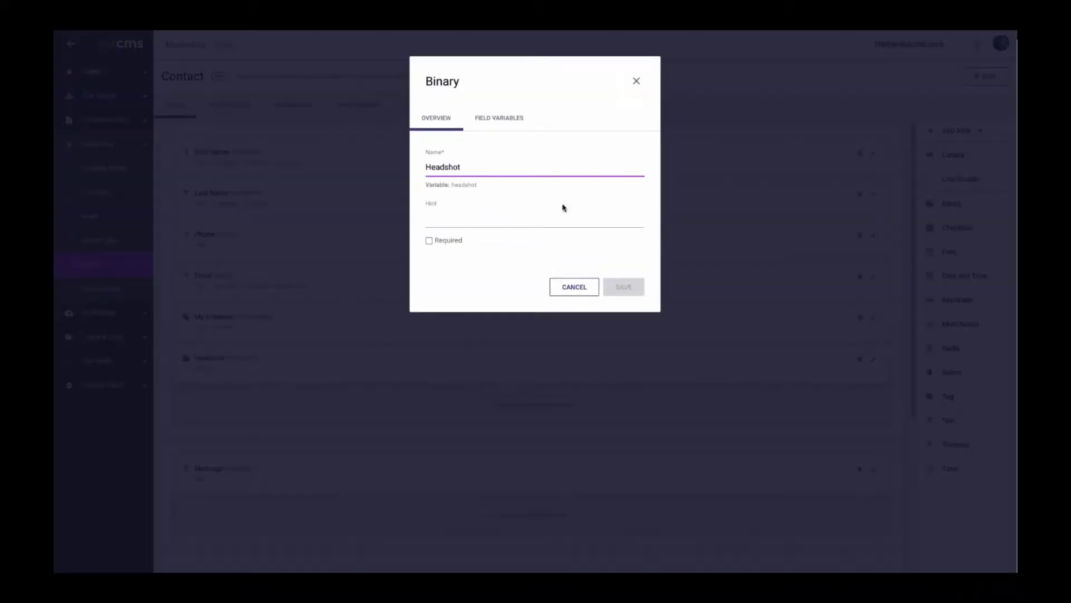
key(Escape)
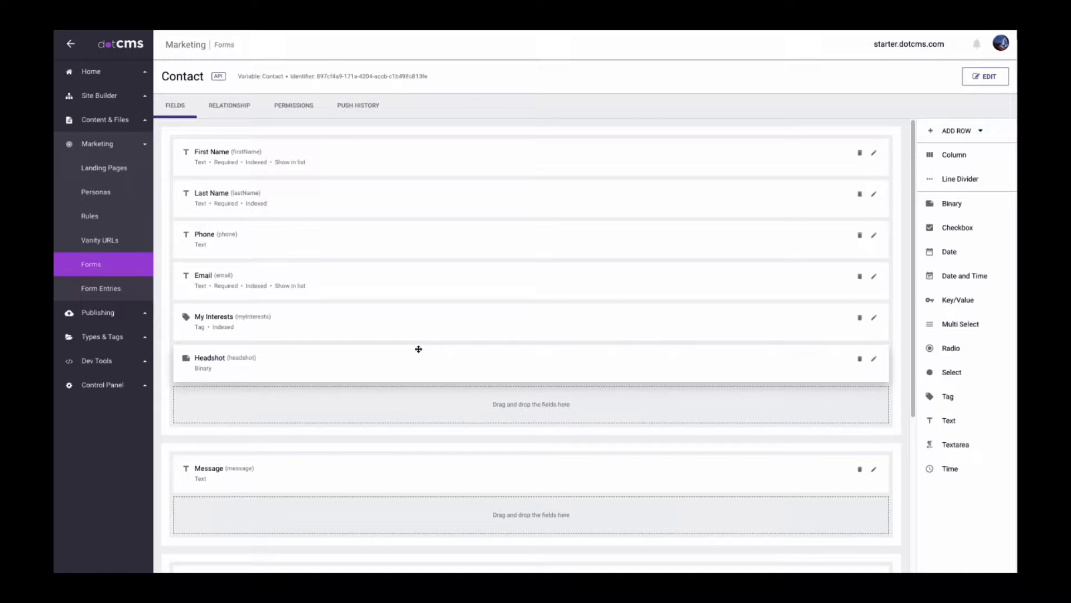
scroll(493, 318, down, 3)
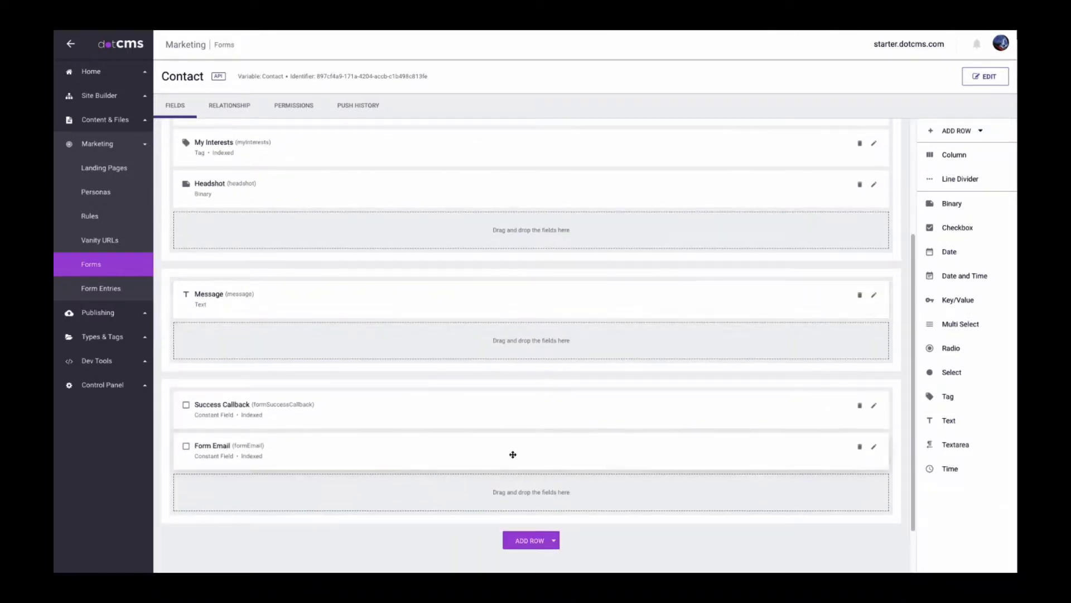
click(510, 455)
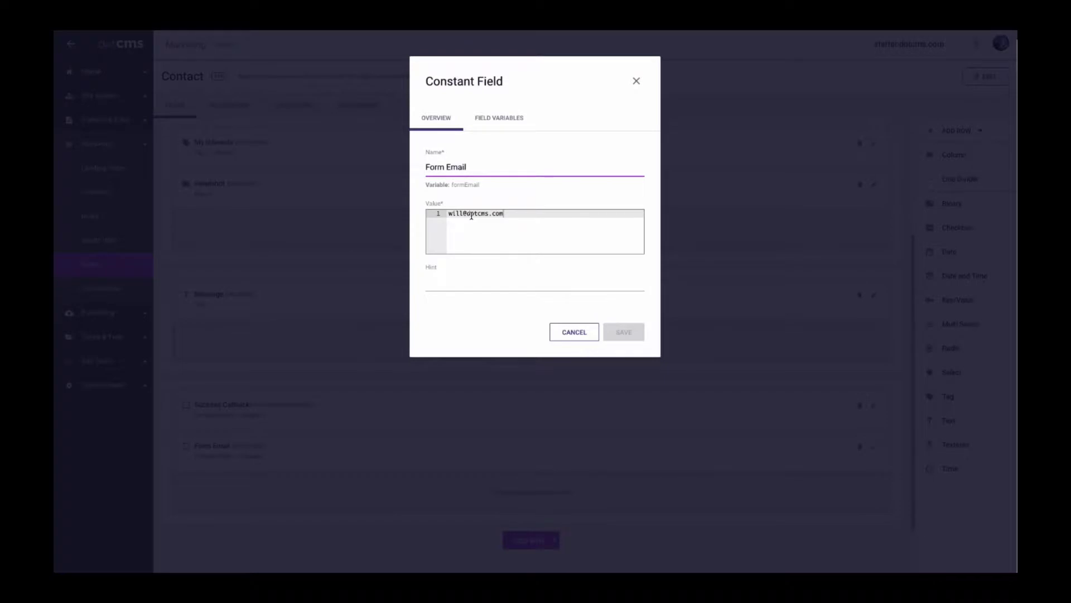
click(580, 333)
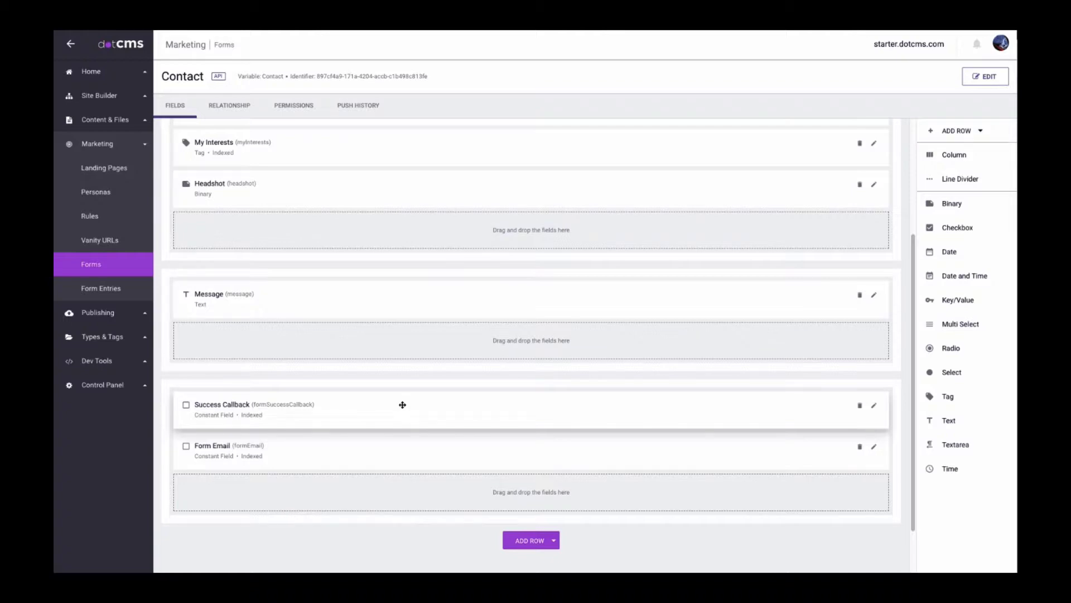
scroll(550, 266, up, 5)
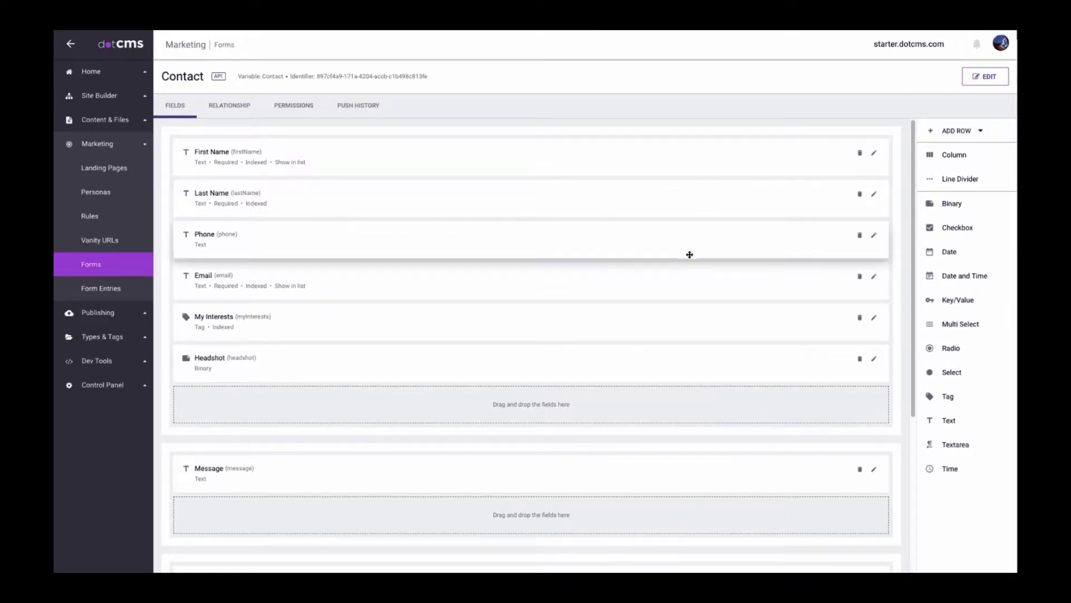
click(986, 78)
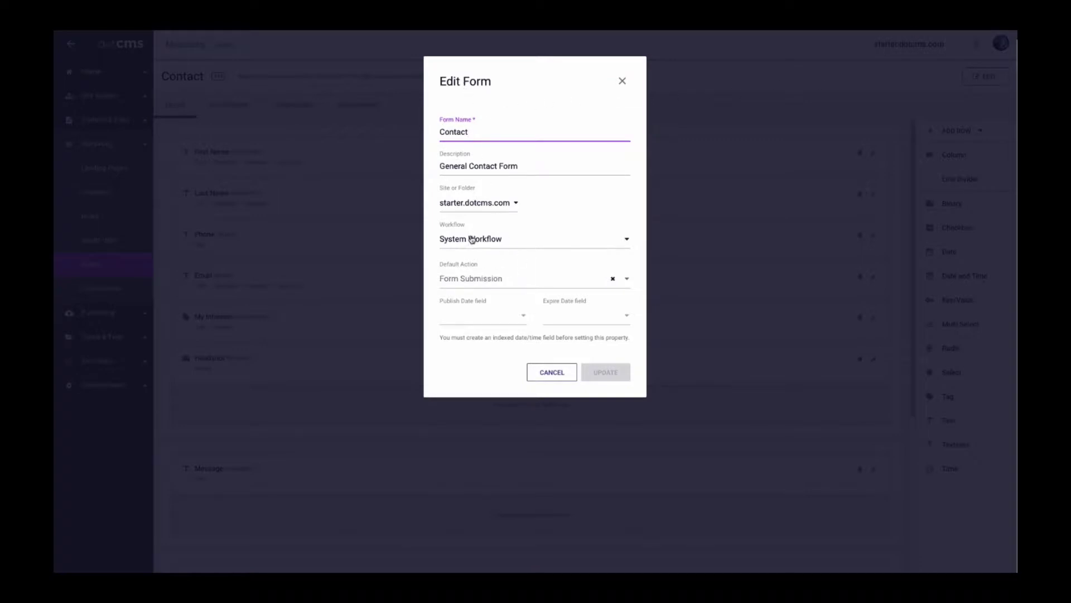
click(490, 279)
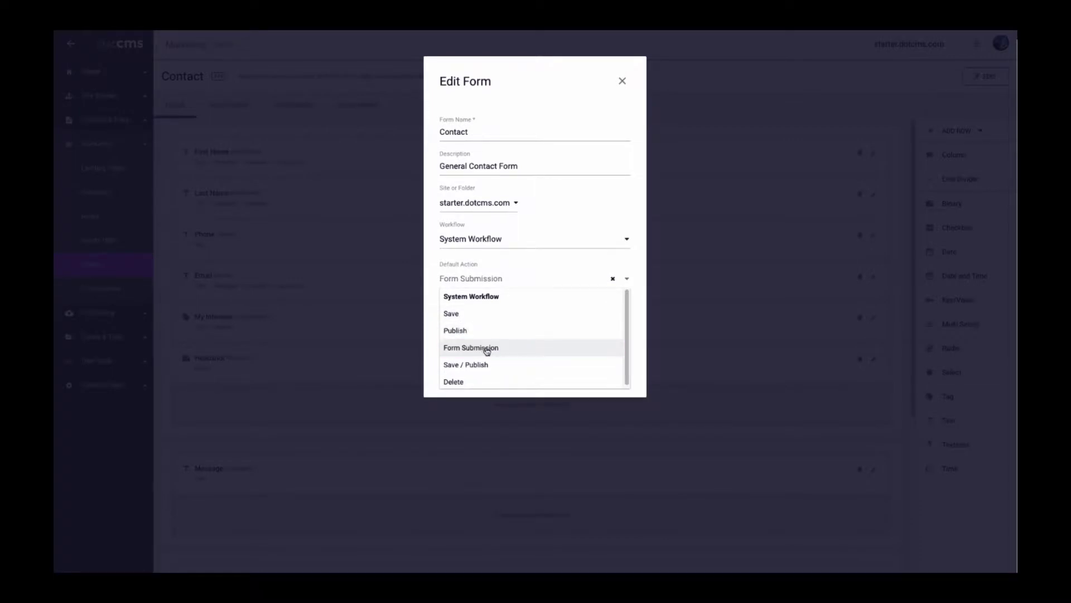
click(485, 348)
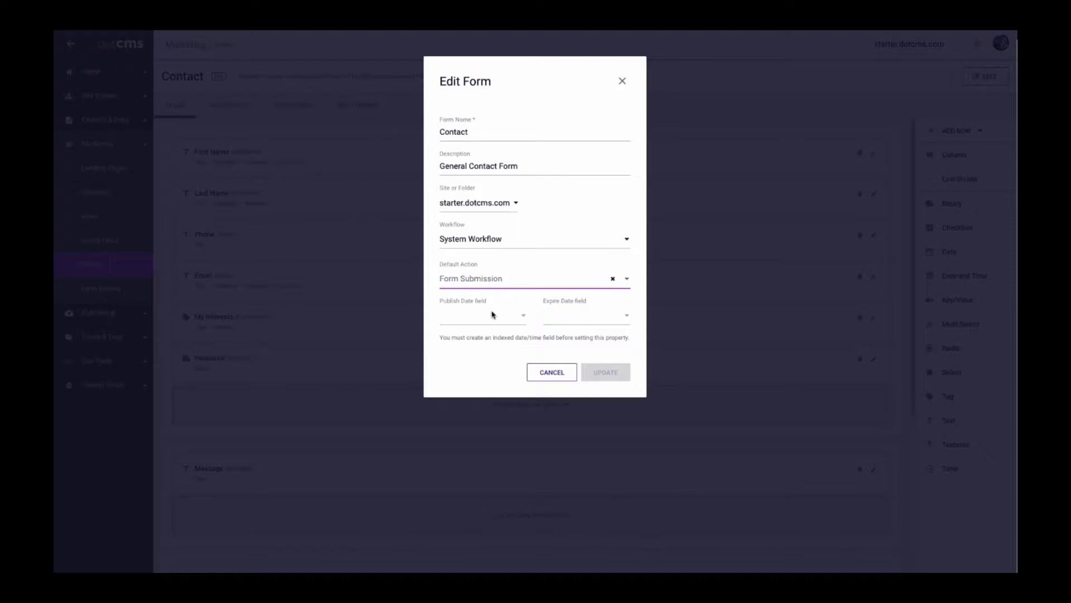
click(560, 374)
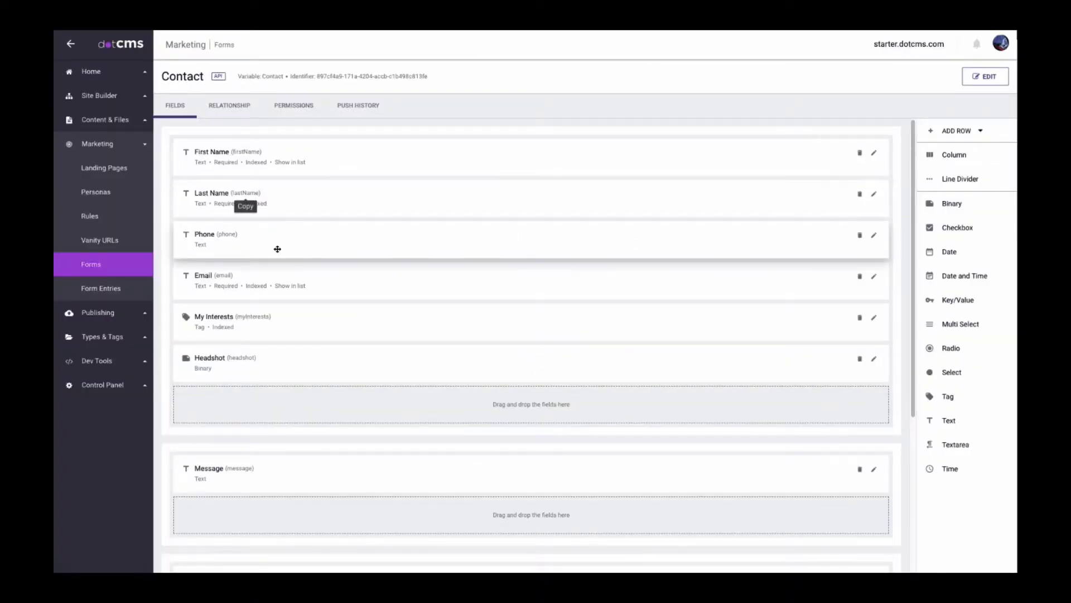
Browse the site to the Contact Us page and switch it into edit mode.
click(101, 96)
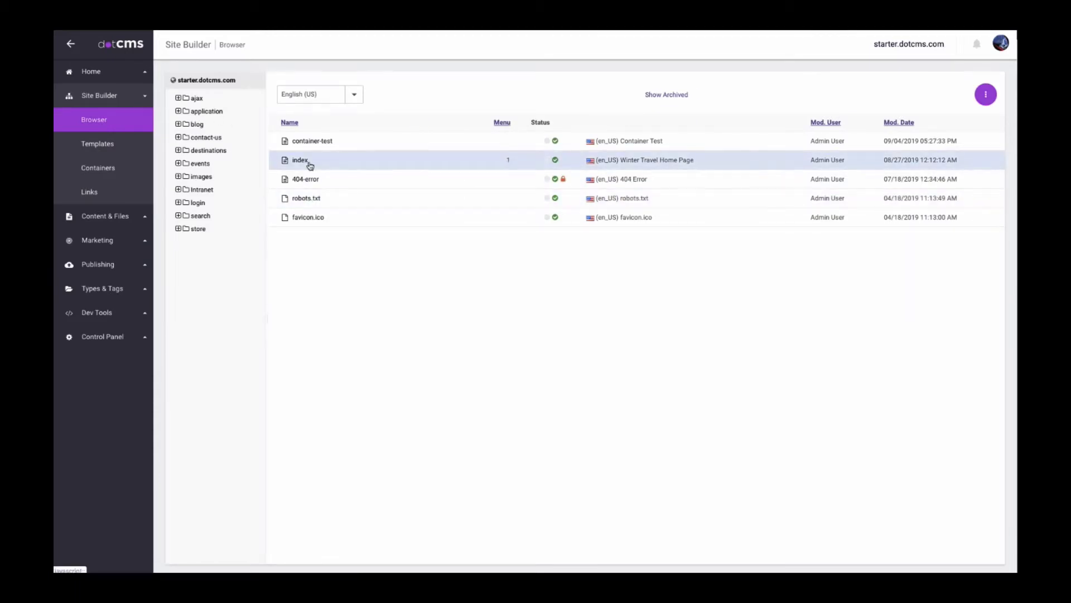
click(309, 163)
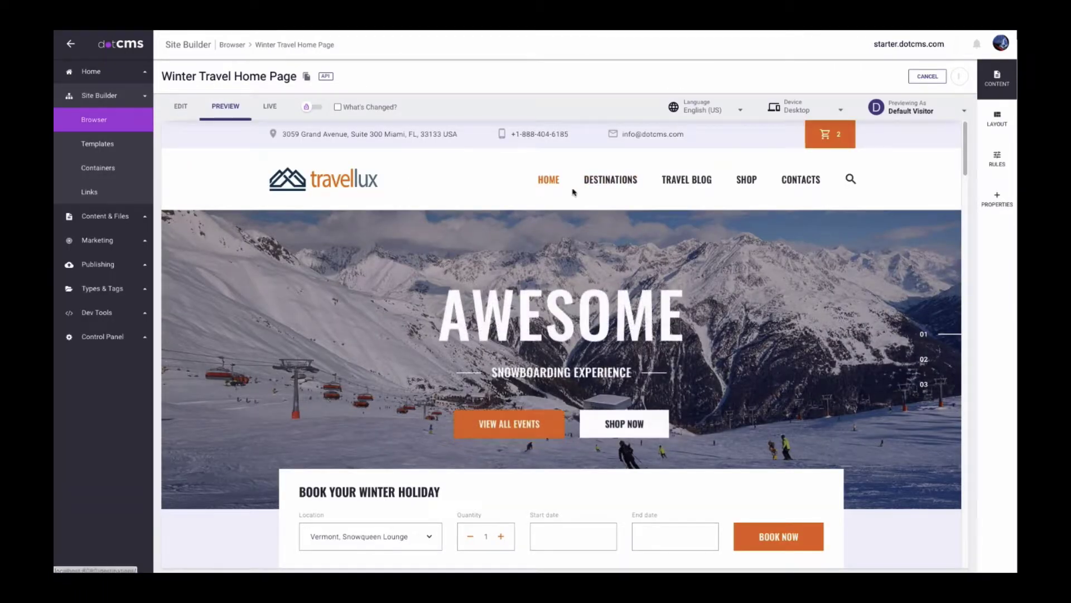
click(801, 180)
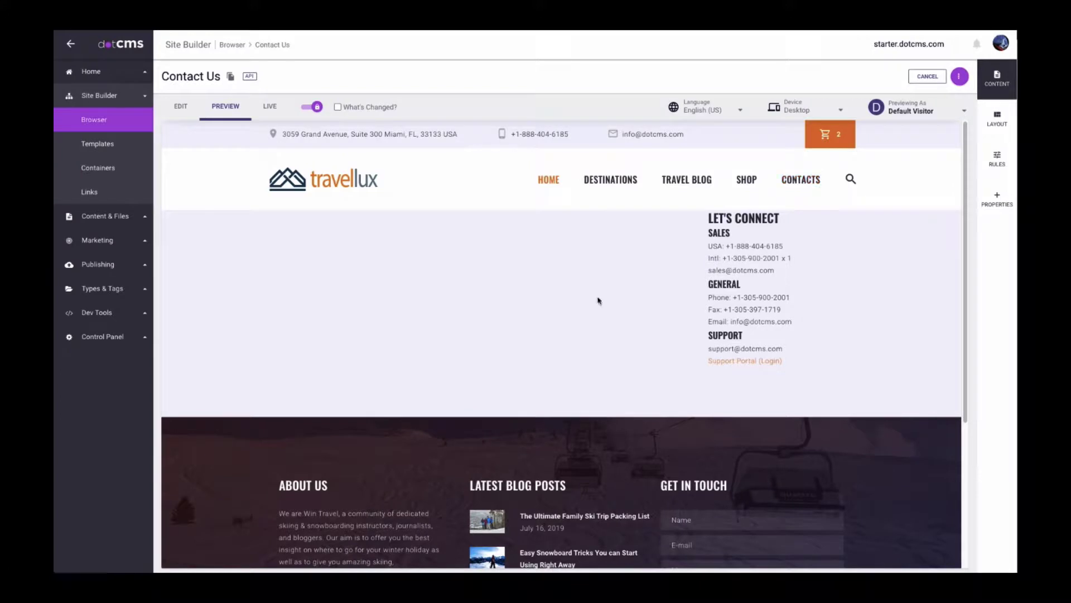
click(180, 106)
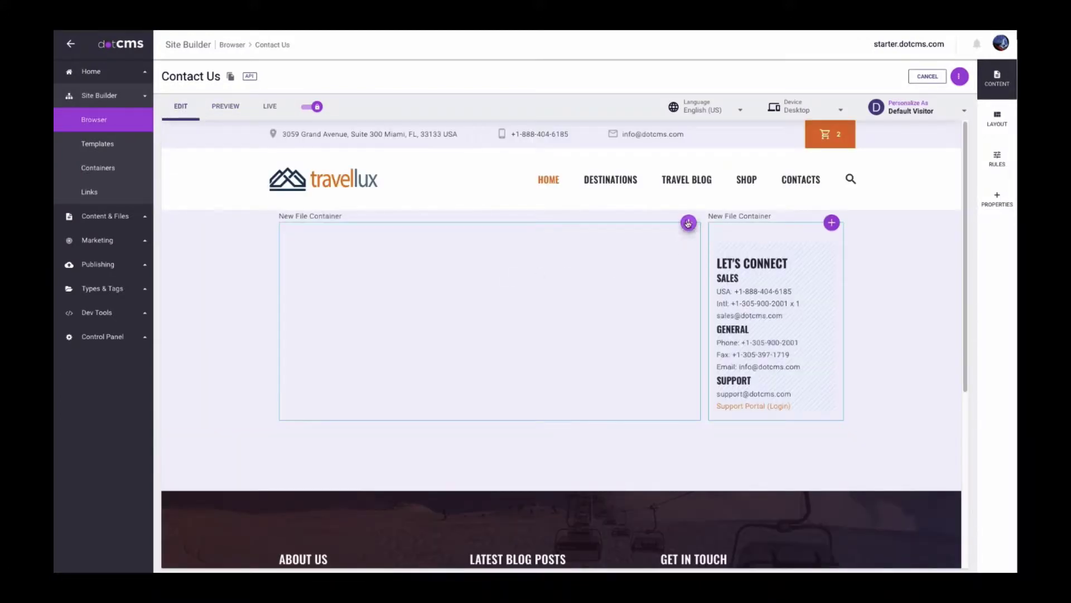
Insert the Contact form into the large left container and save and publish the page.
click(688, 223)
click(662, 274)
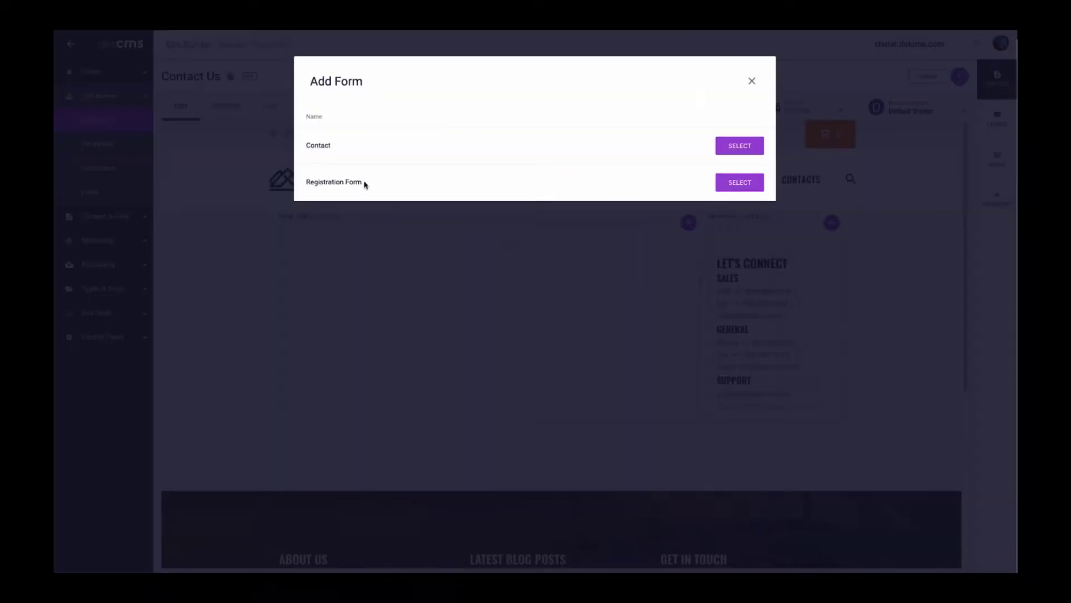
click(725, 145)
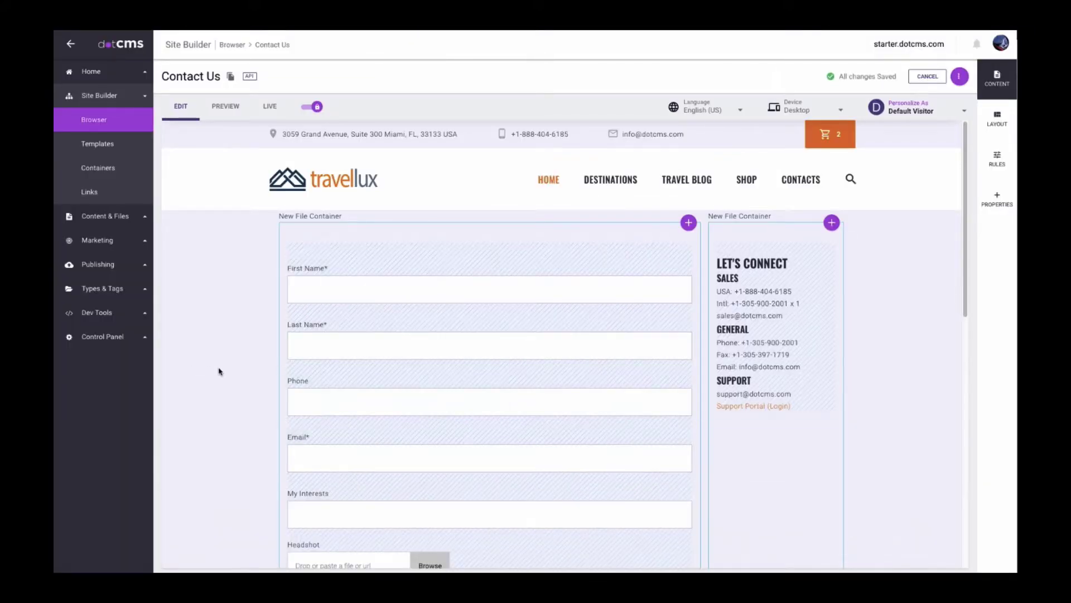
scroll(288, 365, down, 5)
scroll(288, 367, up, 3)
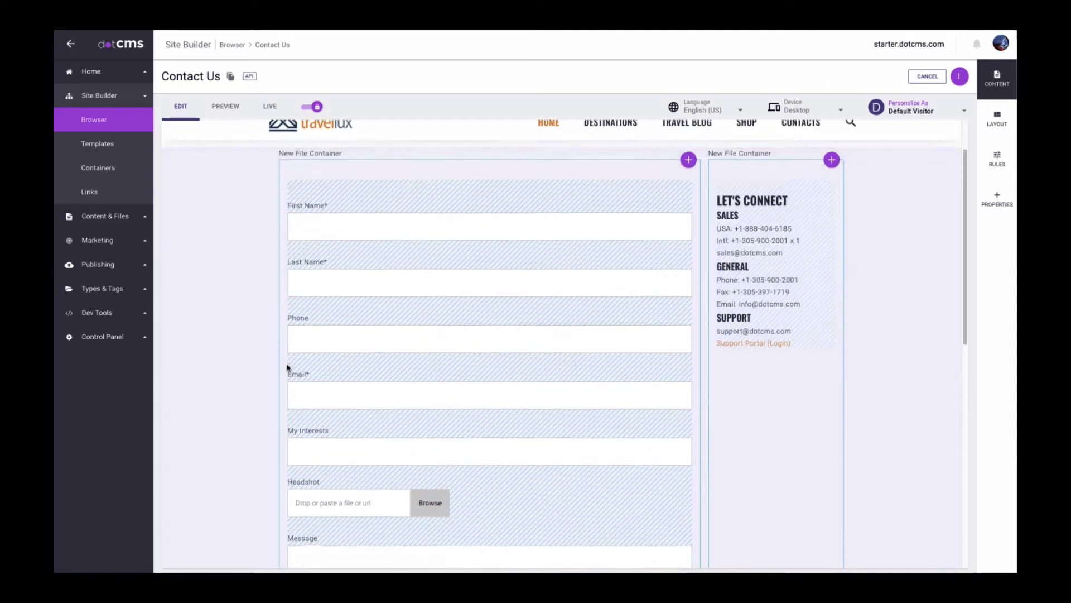
scroll(288, 368, up, 2)
click(959, 76)
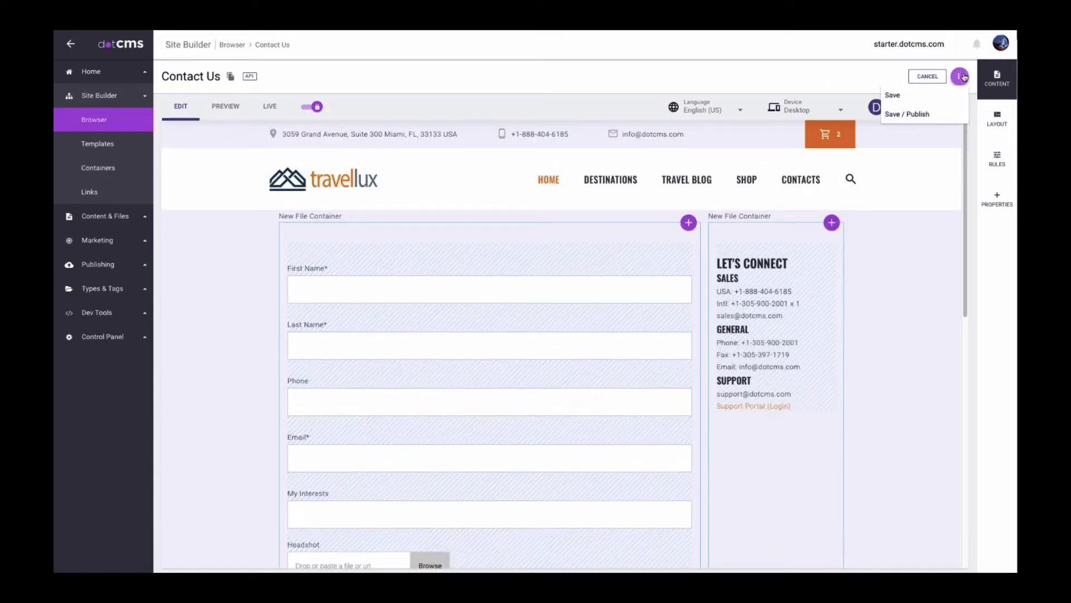
click(918, 115)
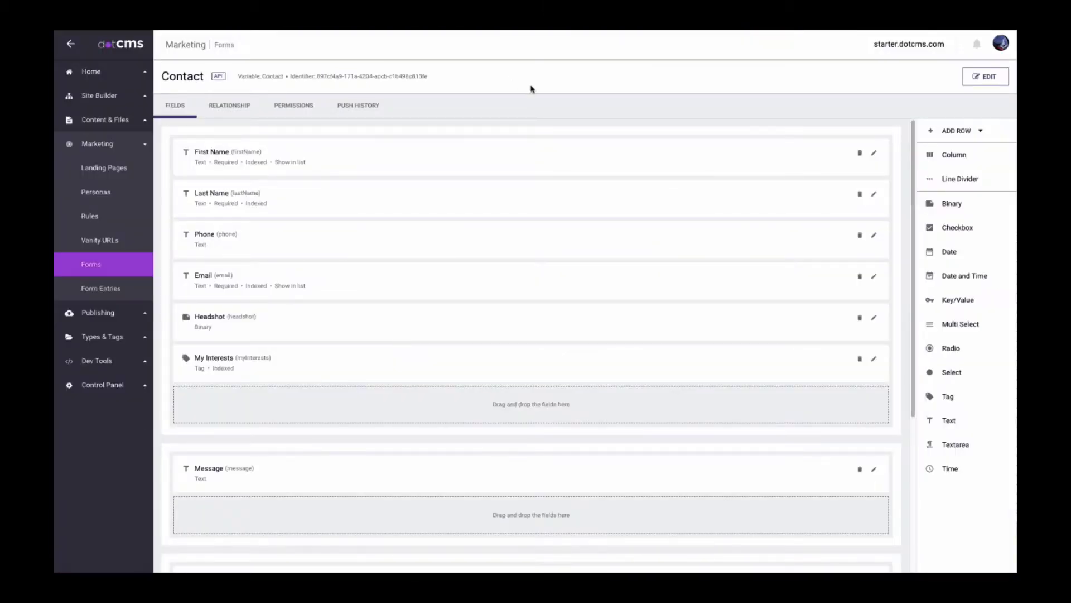
Add a Column to the first row, then place Headshot and My Interests under First Name.
drag(950, 154, 494, 208)
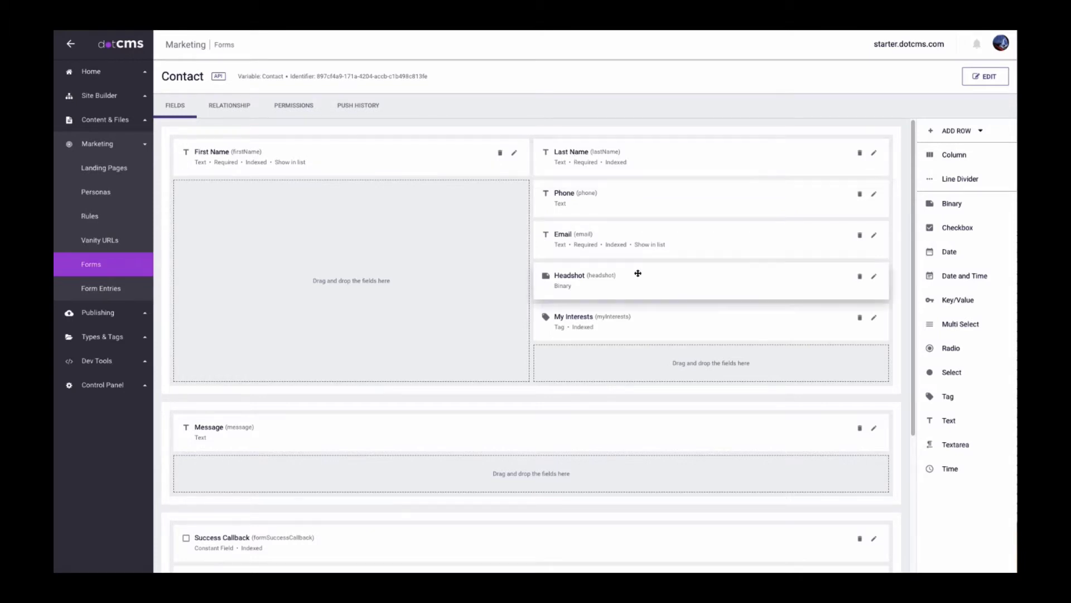
drag(636, 275, 279, 197)
drag(669, 280, 292, 241)
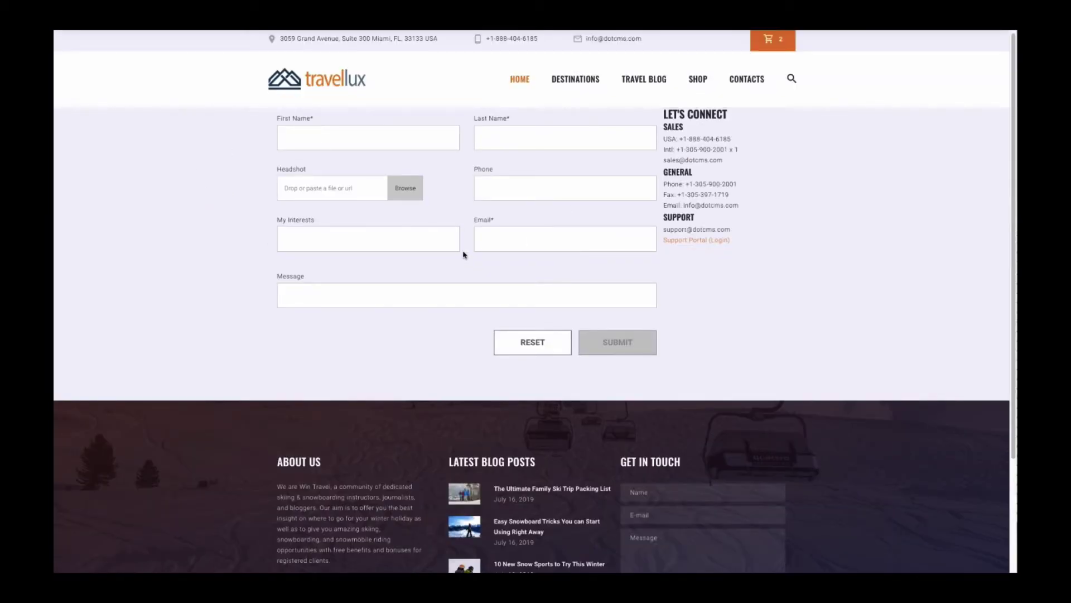
Enter the visitor's first and last name, then open and cancel the headshot file chooser.
click(387, 137)
key(Tab)
scroll(352, 178, down, 1)
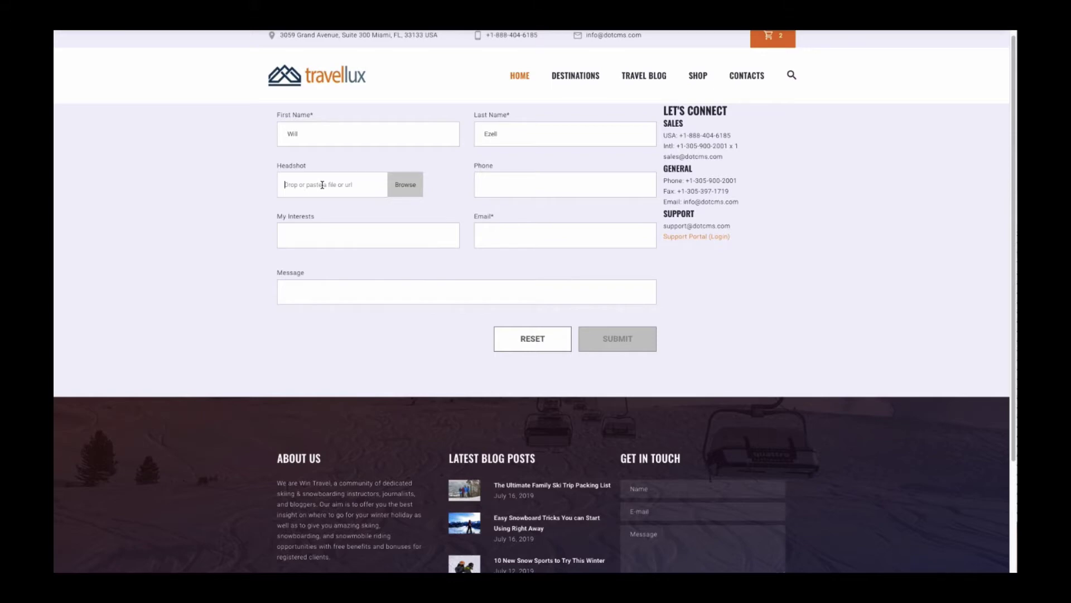
click(406, 189)
key(Escape)
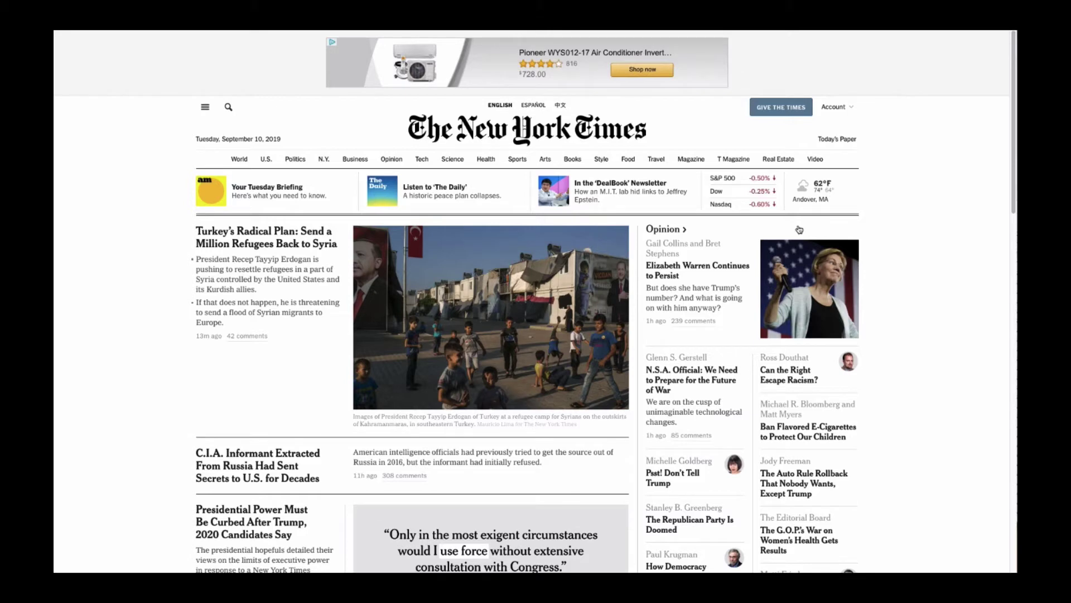
Copy the New York Times lead photo's image address and return to the form's Headshot box.
right_click(808, 298)
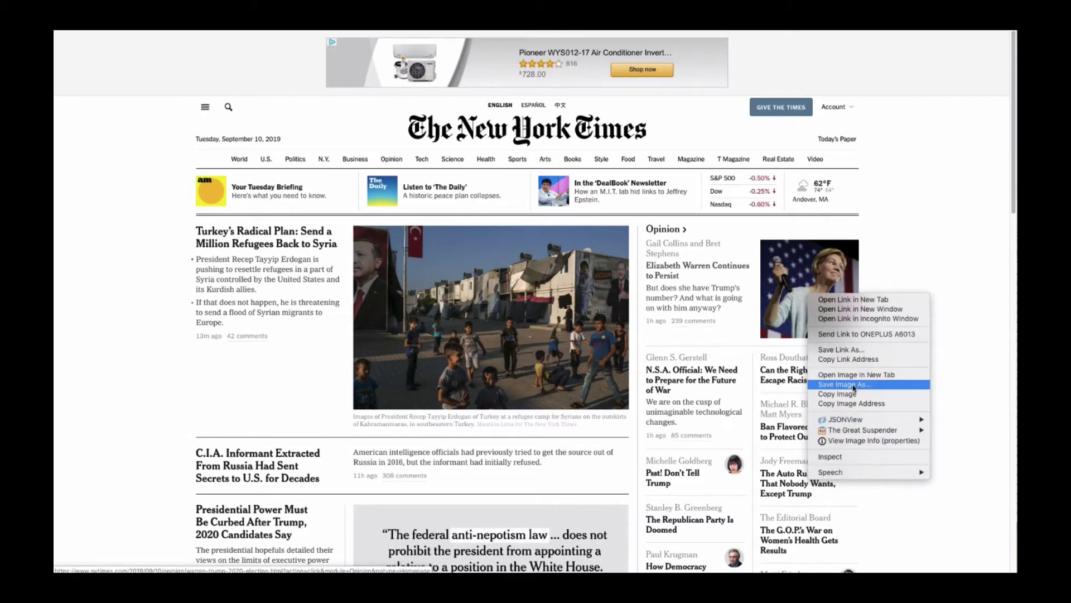
right_click(510, 319)
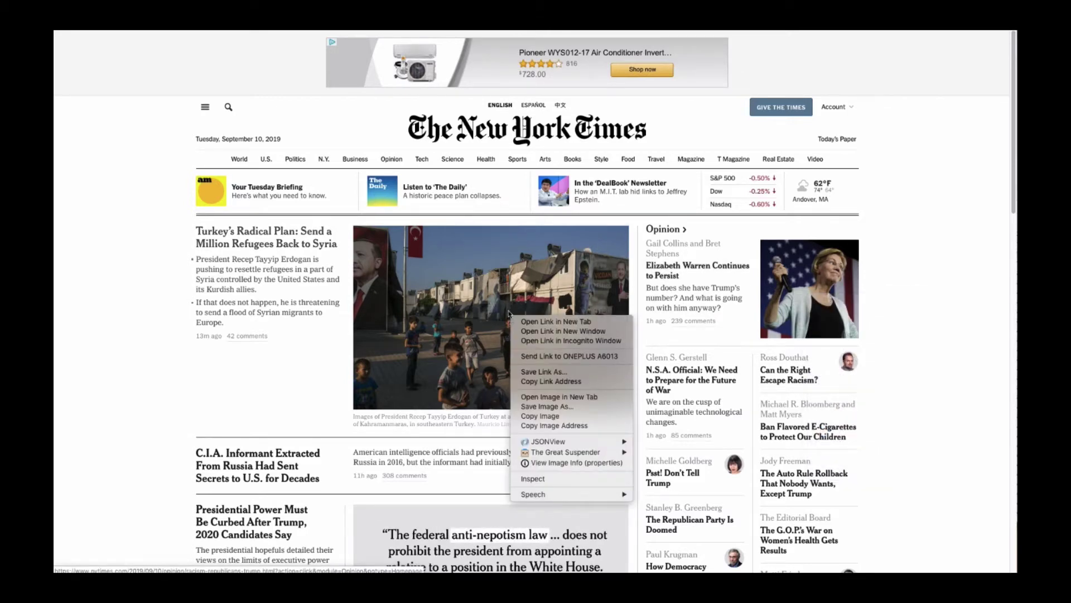
click(552, 425)
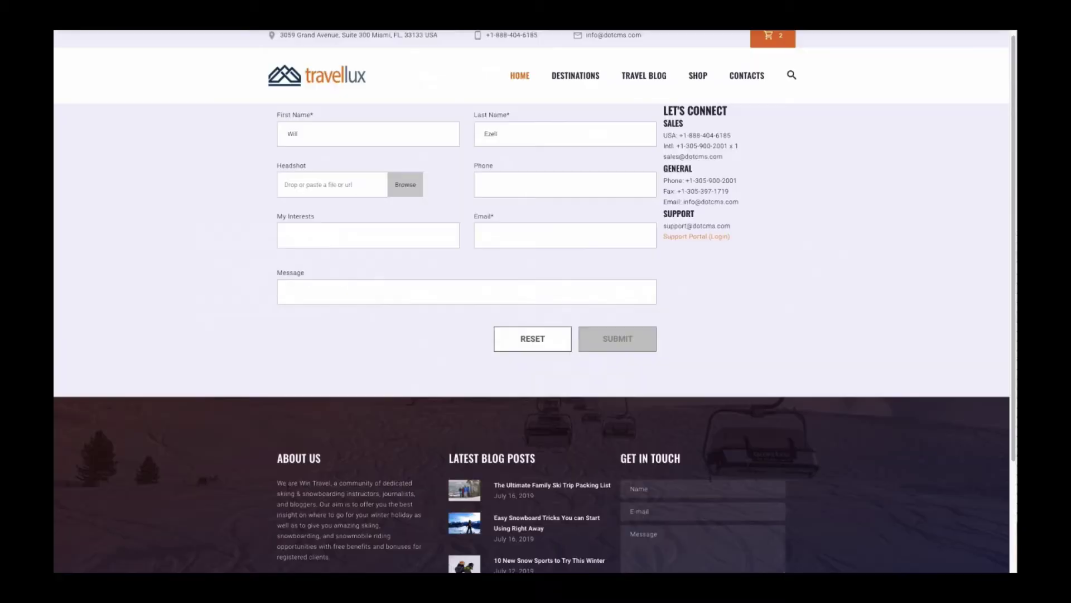
click(317, 234)
click(328, 190)
Paste the portrait image address as the headshot, replacing the lead story photo.
key(ctrl+v)
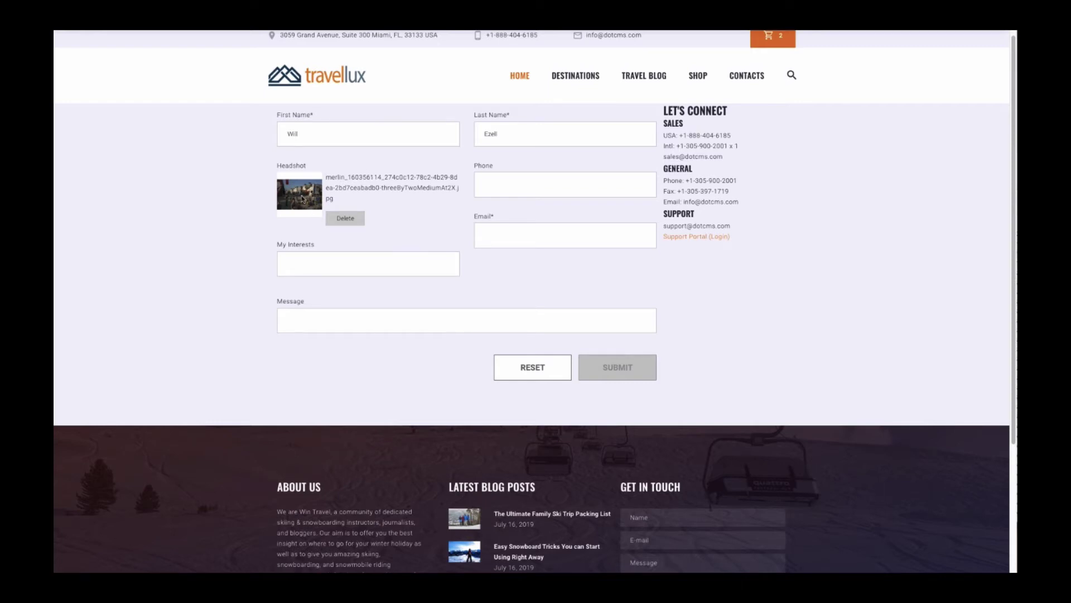
click(346, 218)
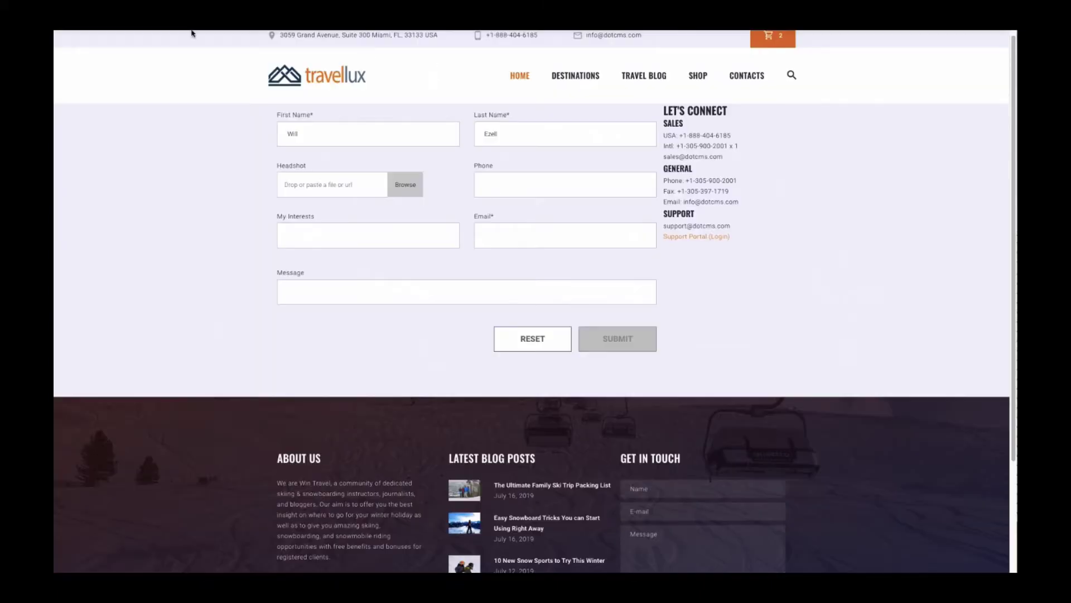
key(ctrl+v)
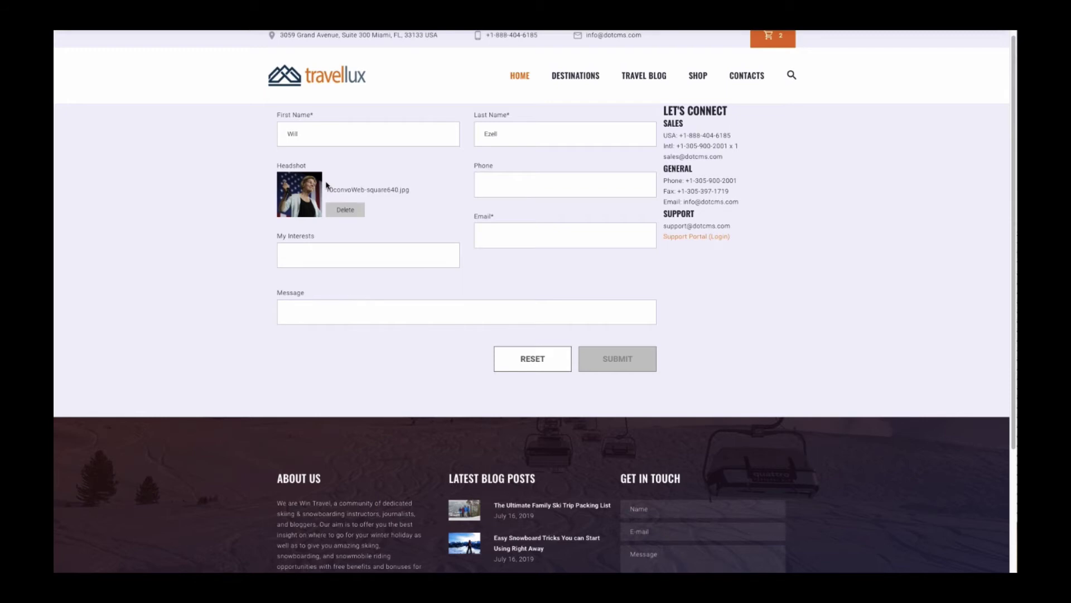
Fill in the visitor's phone number and e-mail address.
click(542, 179)
key(Tab)
key(BackSpace)
key(BackSpace)
key(BackSpace)
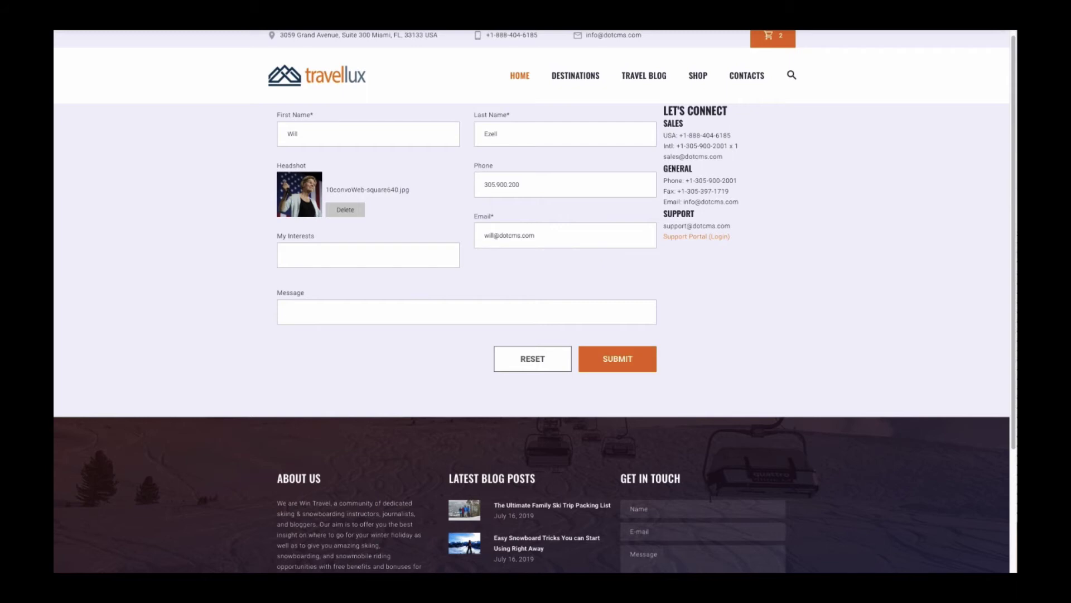
key(Tab)
Add skiing and snowboarding as interest tags and submit the contact form.
click(363, 245)
text(skiing)
key(Return)
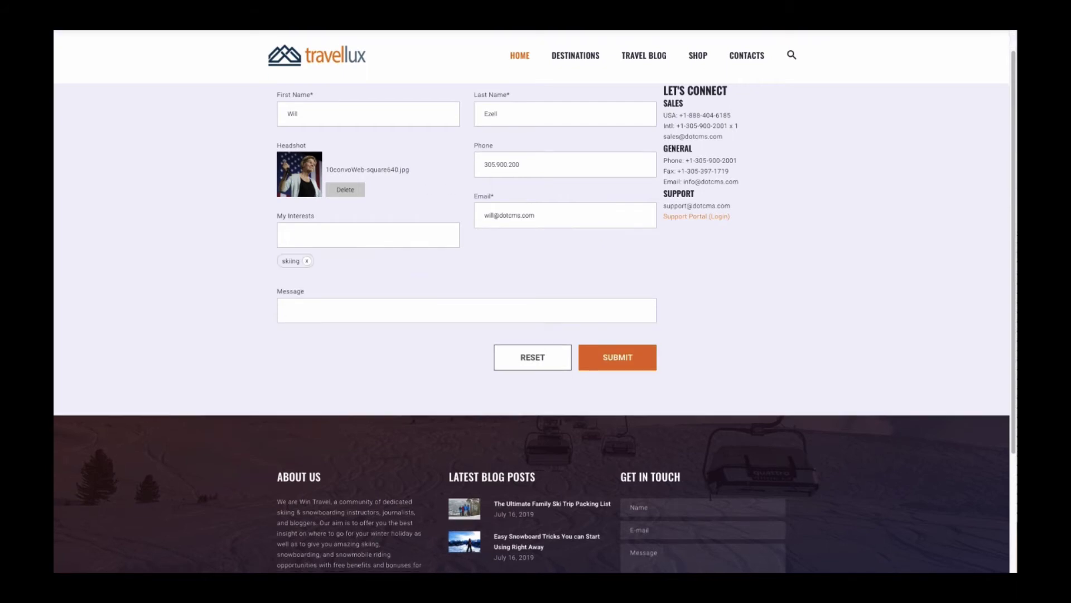
text(sno)
key(Down)
key(Return)
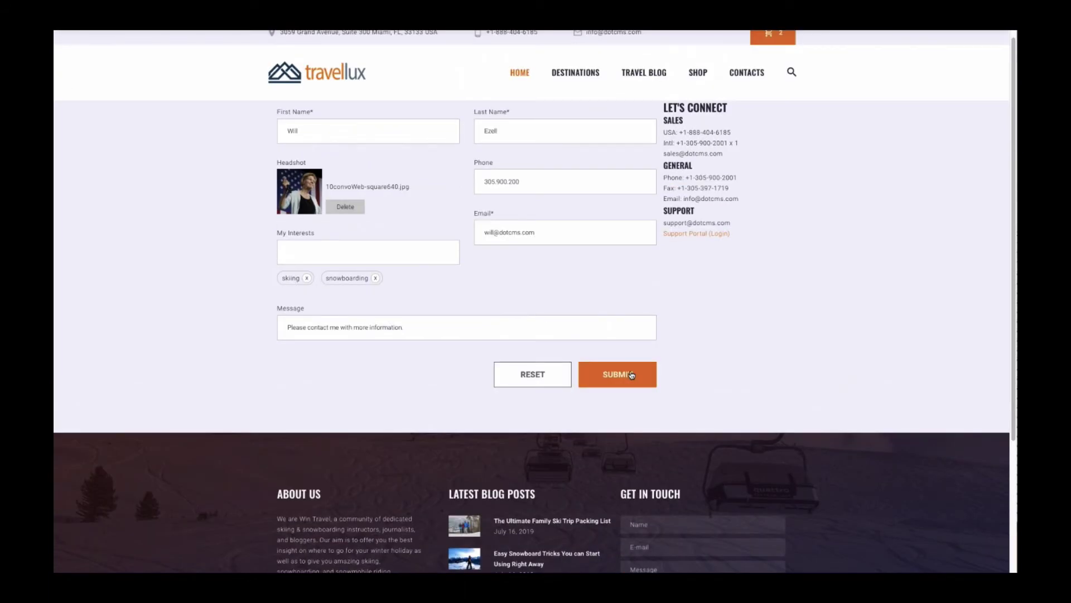
click(631, 375)
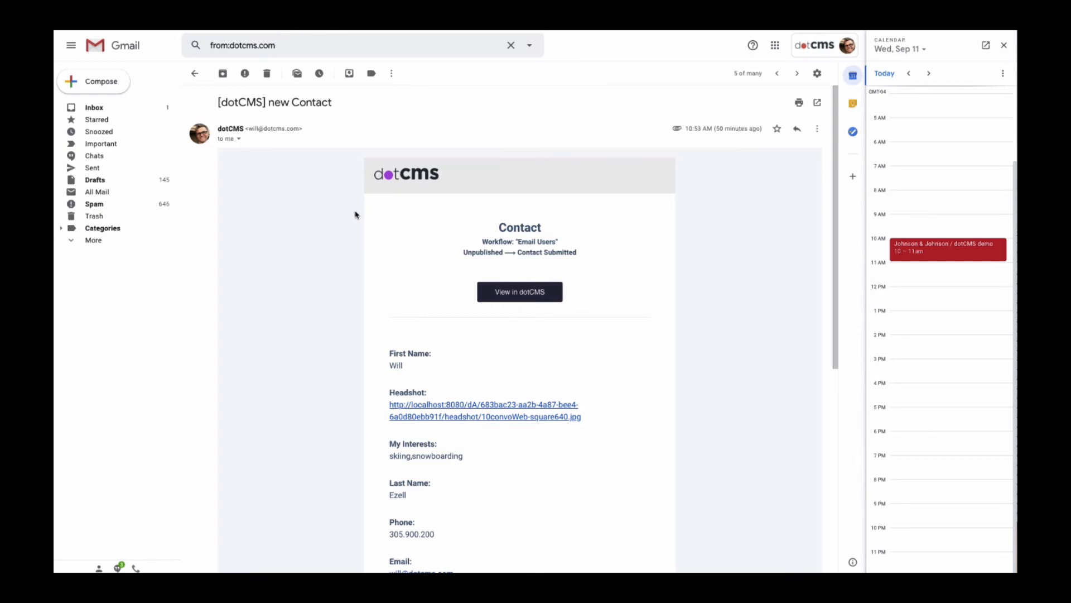
View the notification's headshot image, then open the submitted Contact entry via View in dotCMS.
scroll(356, 215, down, 2)
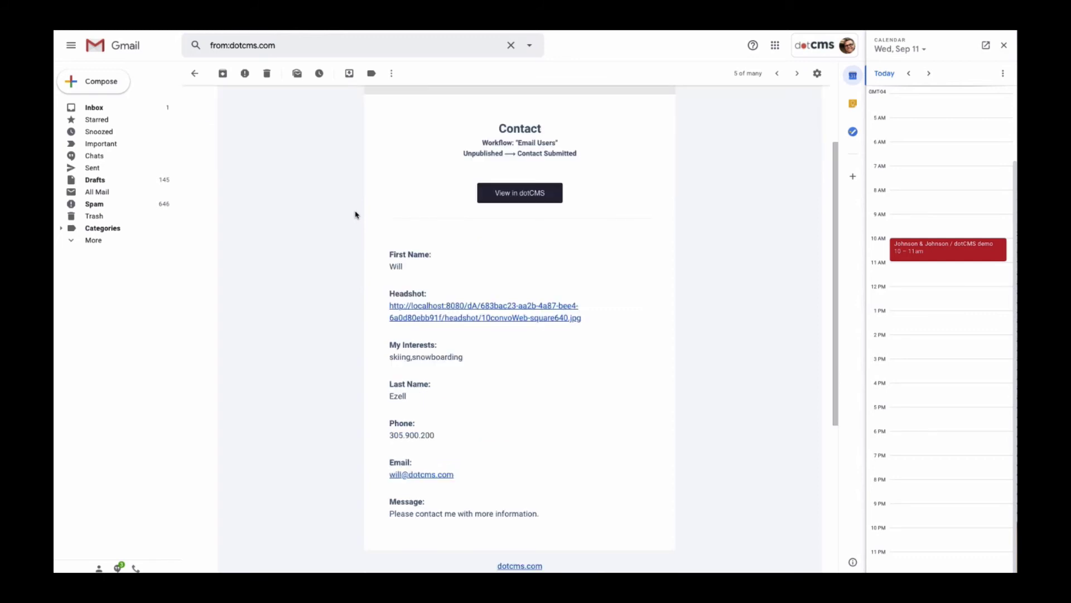
click(455, 310)
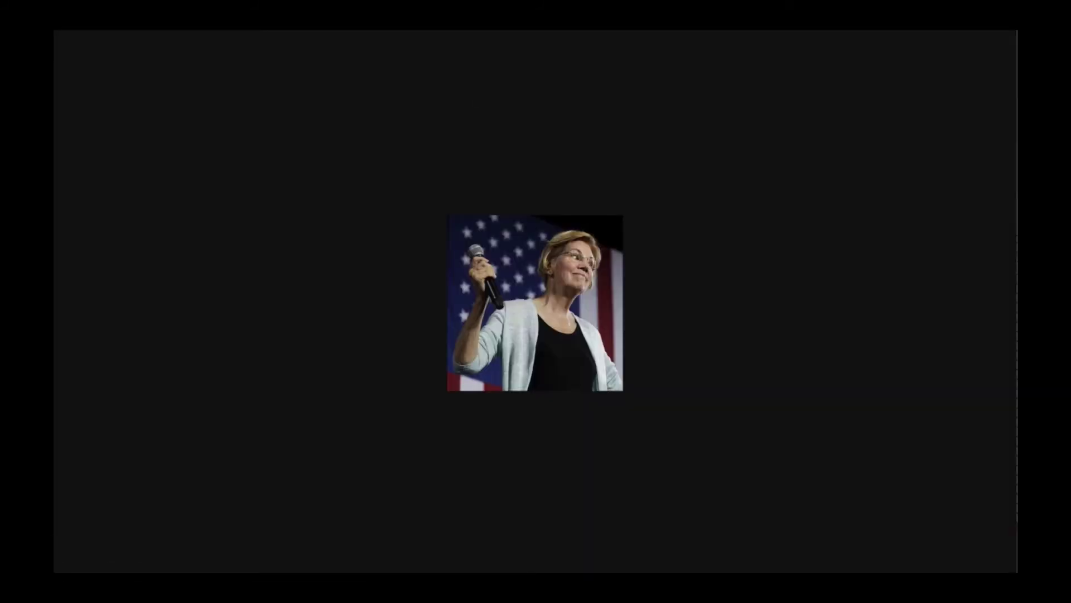
key(ctrl+w)
scroll(354, 303, down, 4)
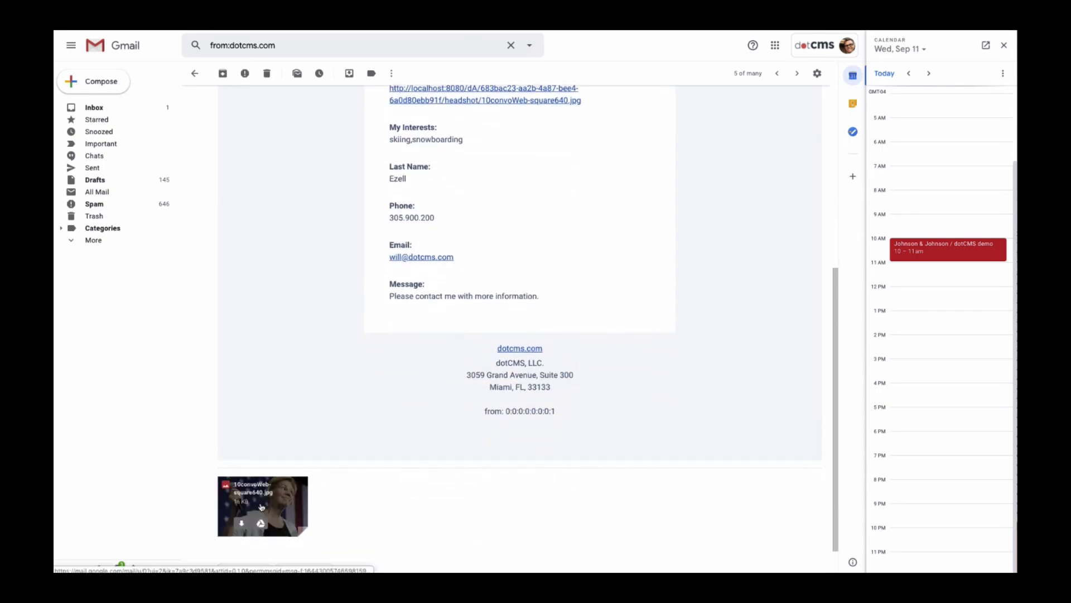
scroll(308, 323, up, 5)
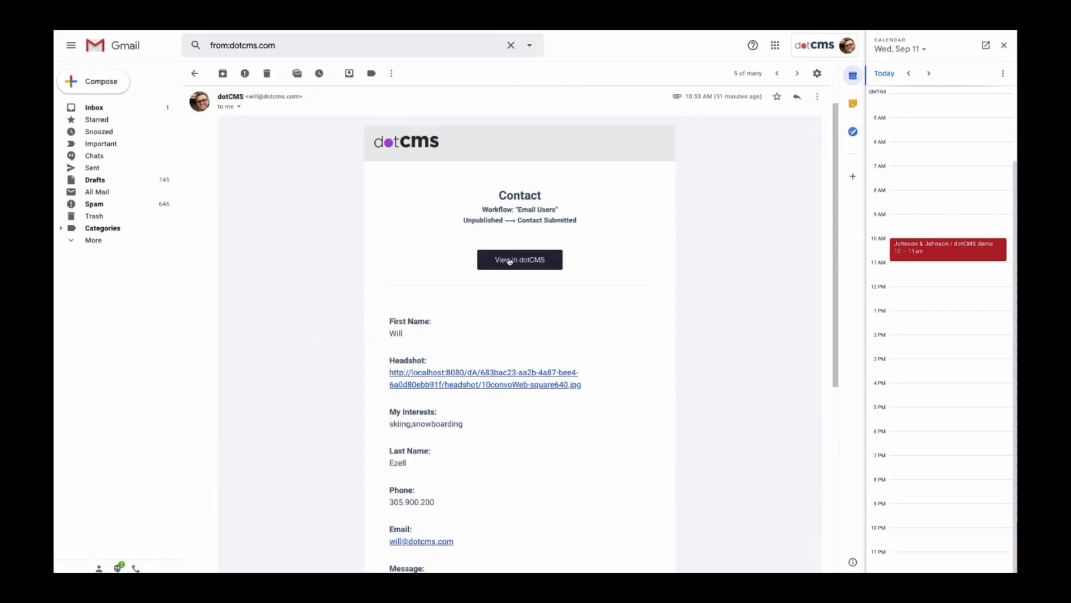
click(508, 260)
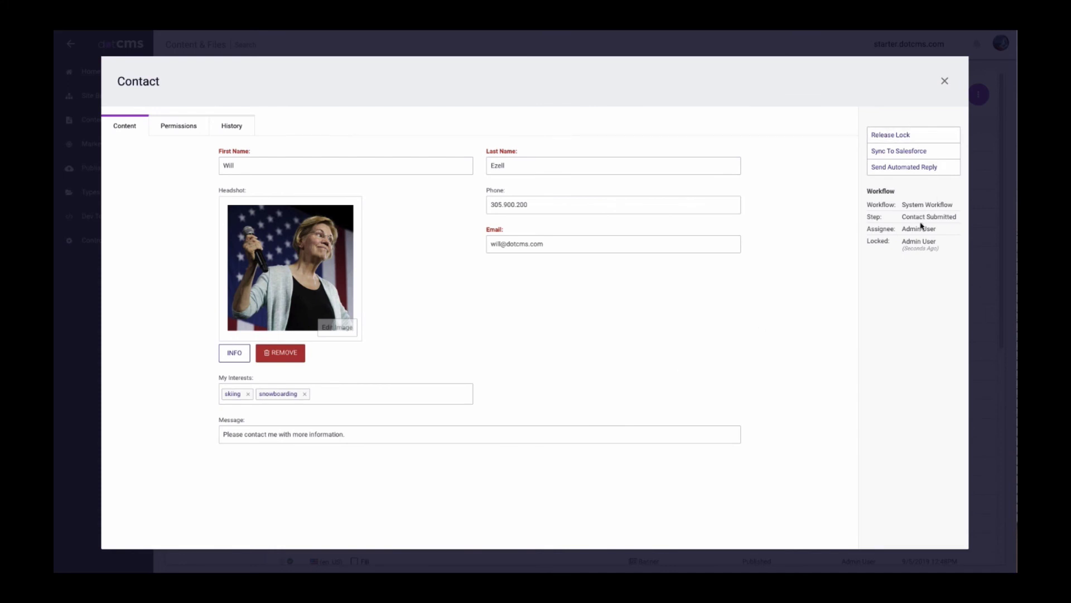
drag(902, 217, 951, 216)
click(888, 188)
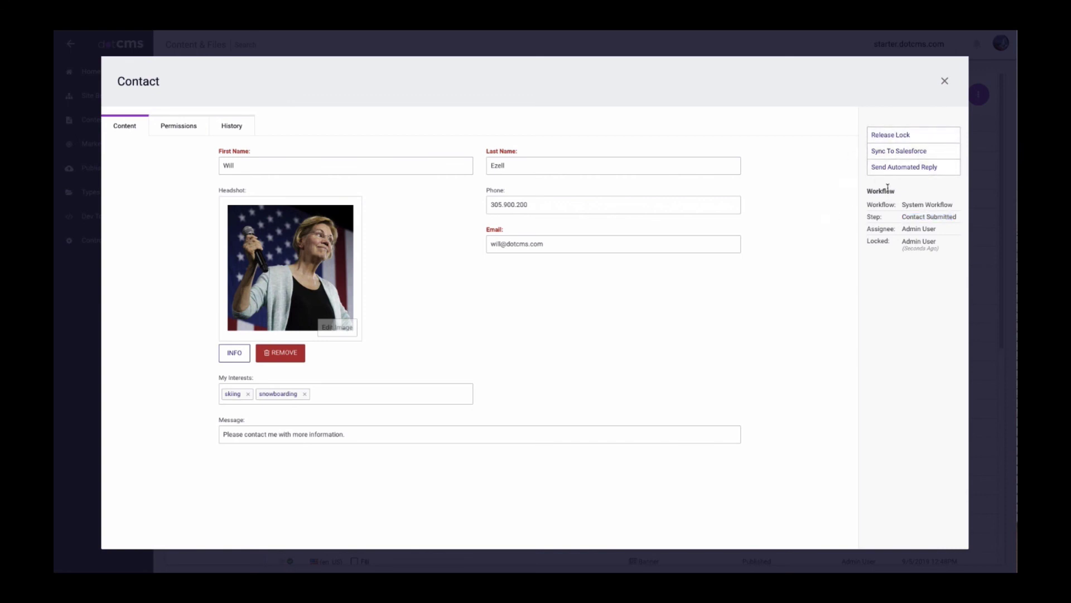